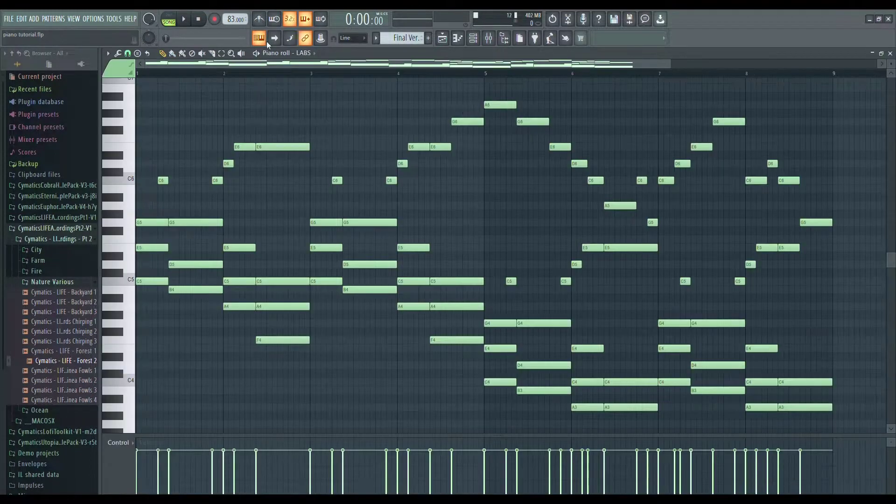
key("space")
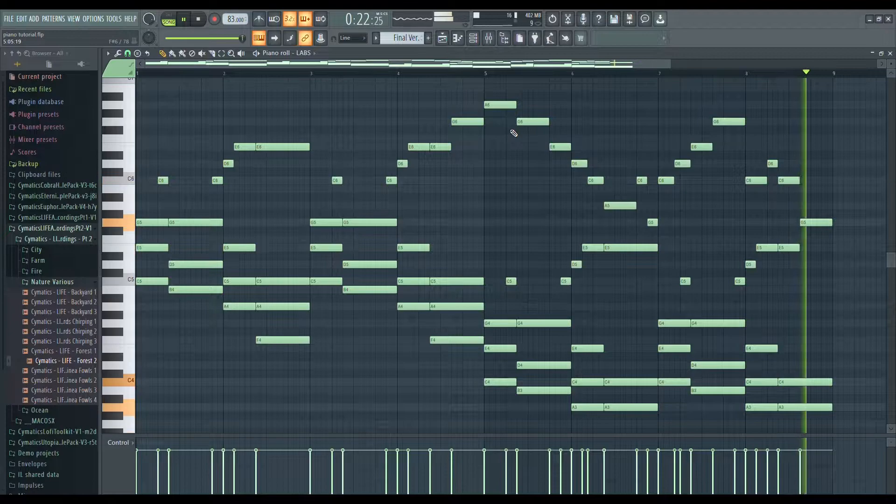
key("space")
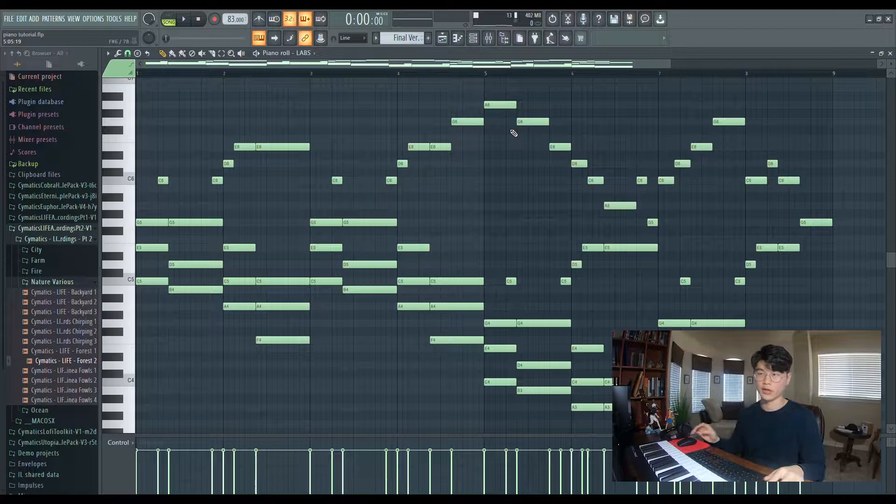
Step: Step back to Pattern 3, which holds only the four-bar chord progression
key("KP_Subtract")
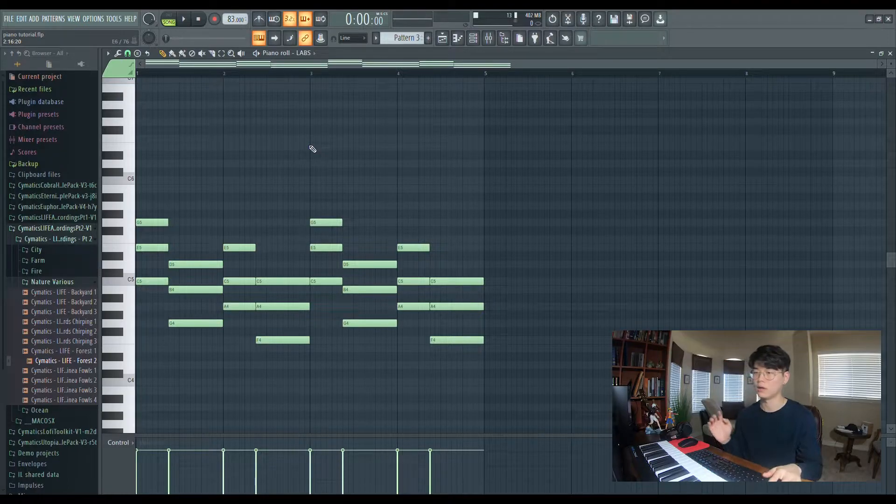
Step: Reopen Pattern 4 in the piano roll and shift the low G note up to G5
left_click(458, 38)
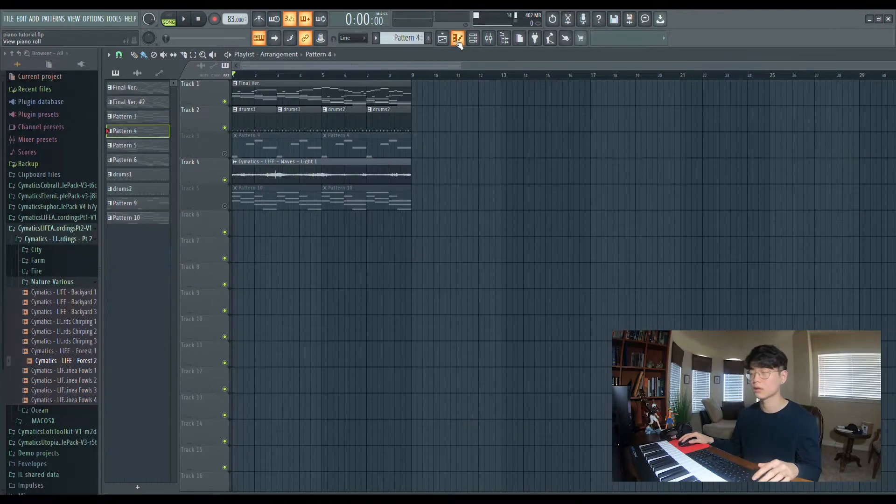
left_click(456, 39)
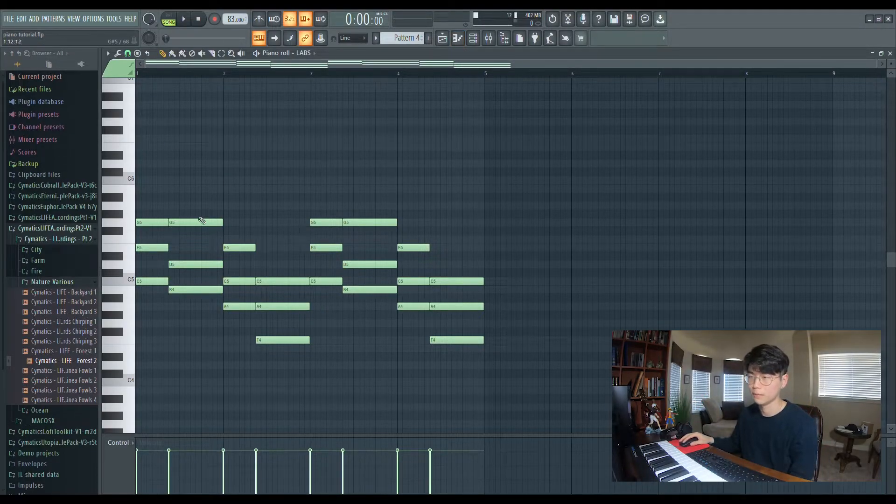
mouse_move(204, 226)
left_mouse_down()
mouse_move(204, 323)
mouse_move(204, 225)
left_mouse_up()
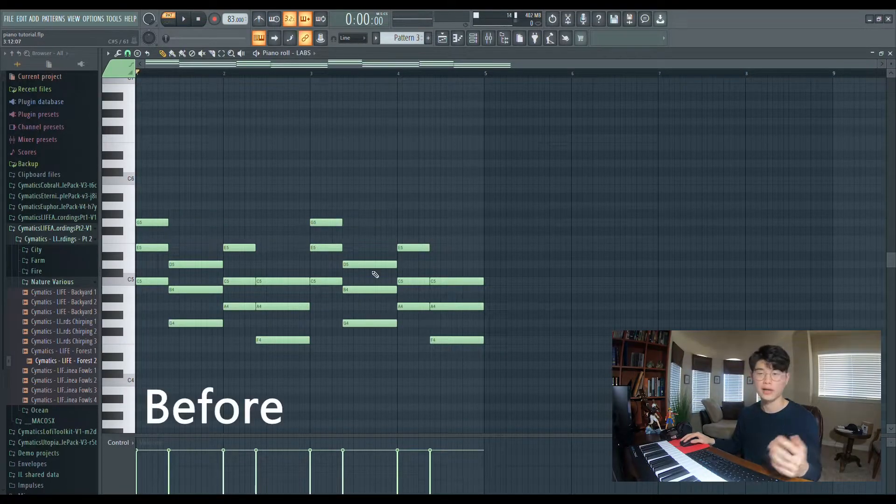
Step: Play the original then the revised Pattern 4 chords and stop on the revised version
key("space")
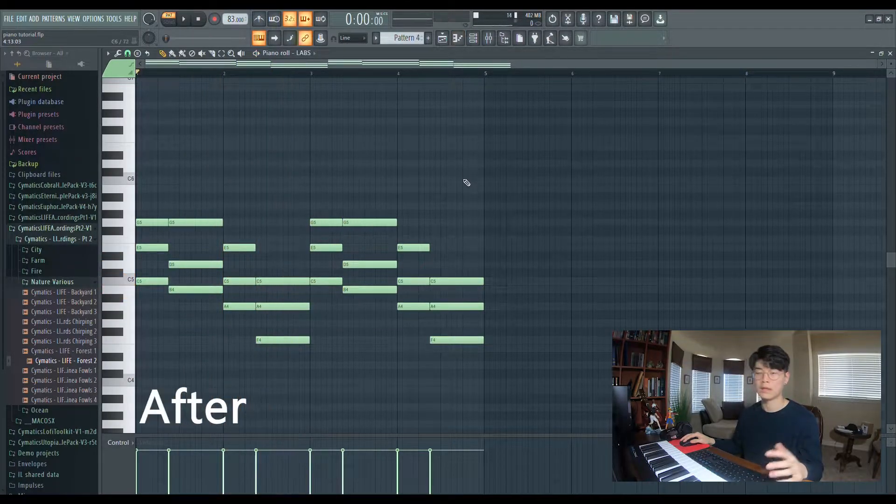
key("space")
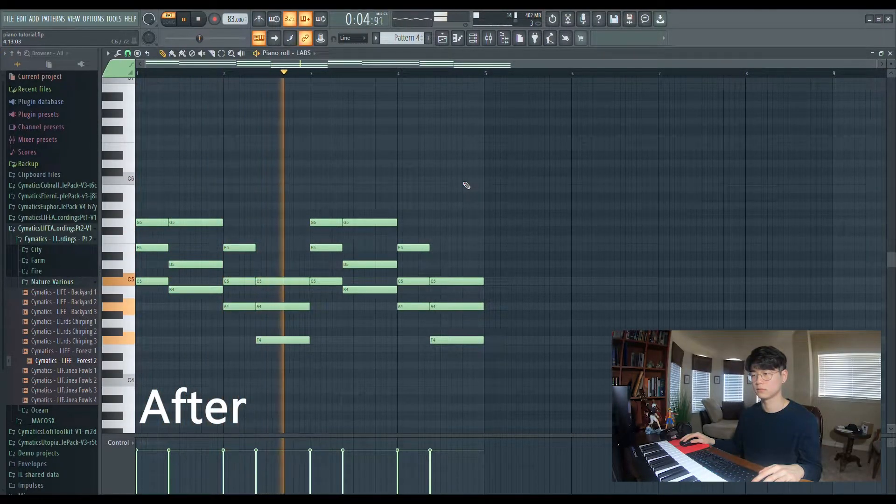
key("space")
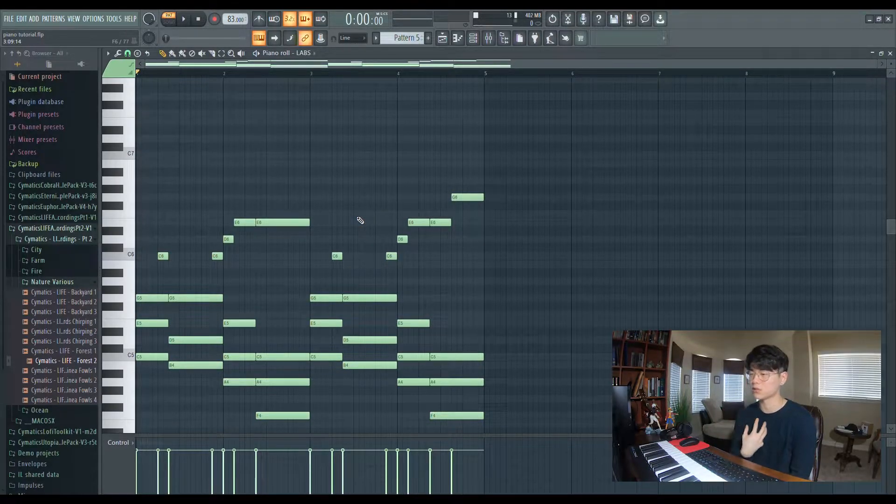
scroll(316, 342, "down", 1)
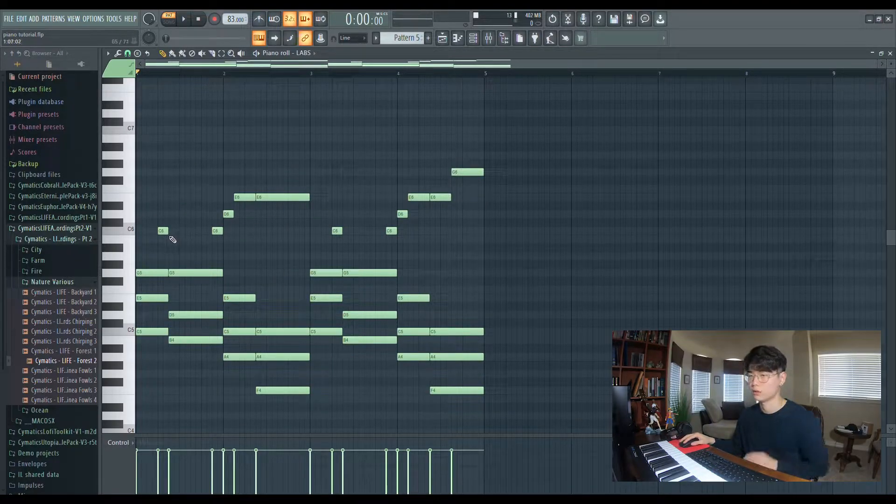
key("space")
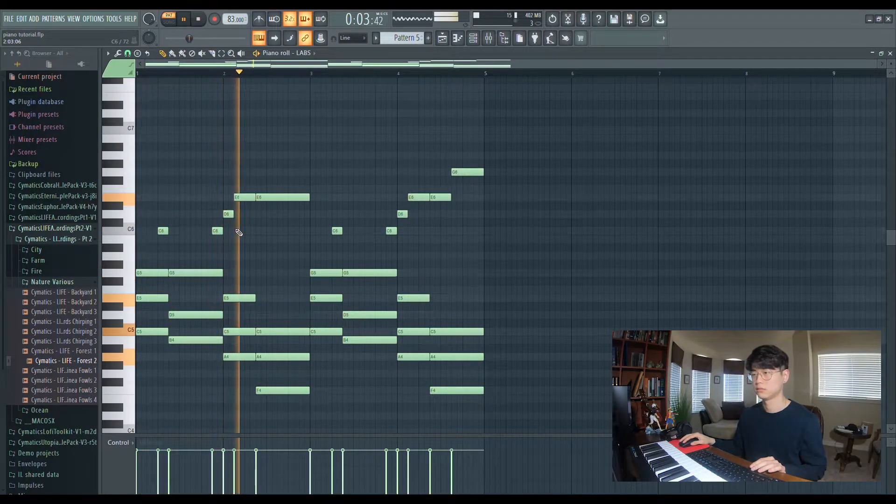
key("space")
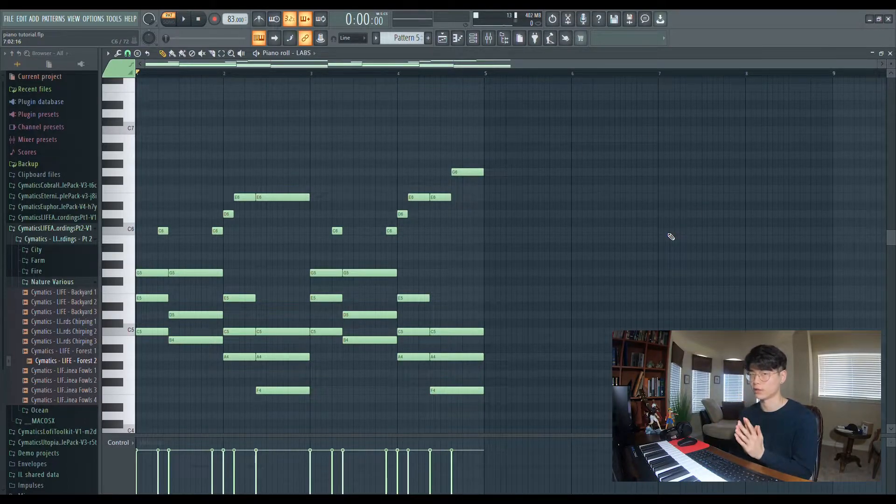
Step: In Pattern 6, clear the notes from bar 5 onward and select the remaining four bars
key("KP_Add")
scroll(672, 237, "up", 3)
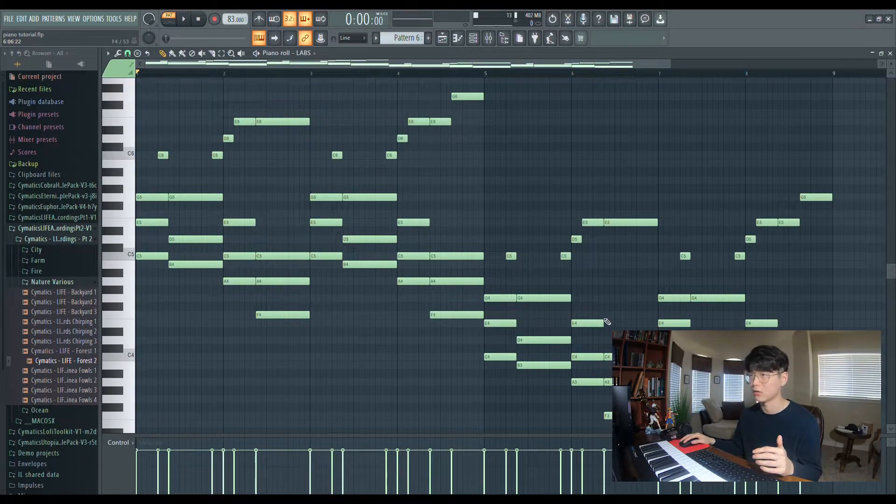
scroll(517, 232, "down", 1)
left_click_drag(491, 90, 836, 350, "ctrl")
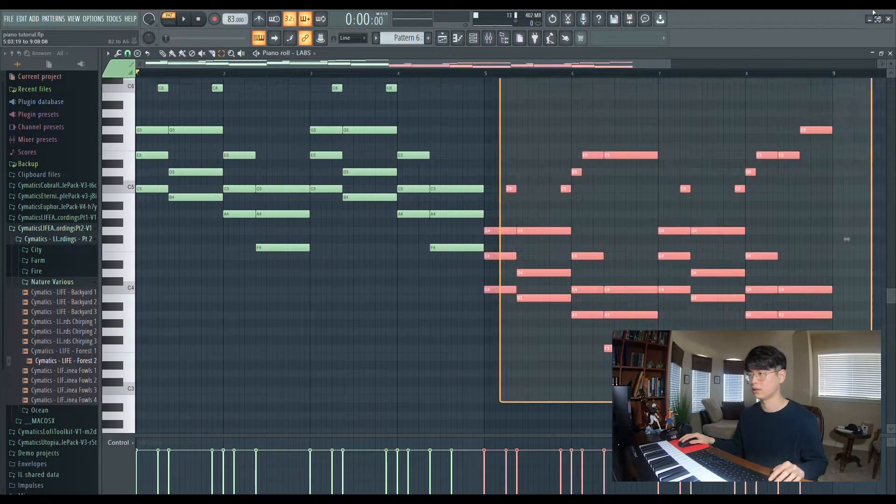
key("Delete")
scroll(344, 215, "up", 2)
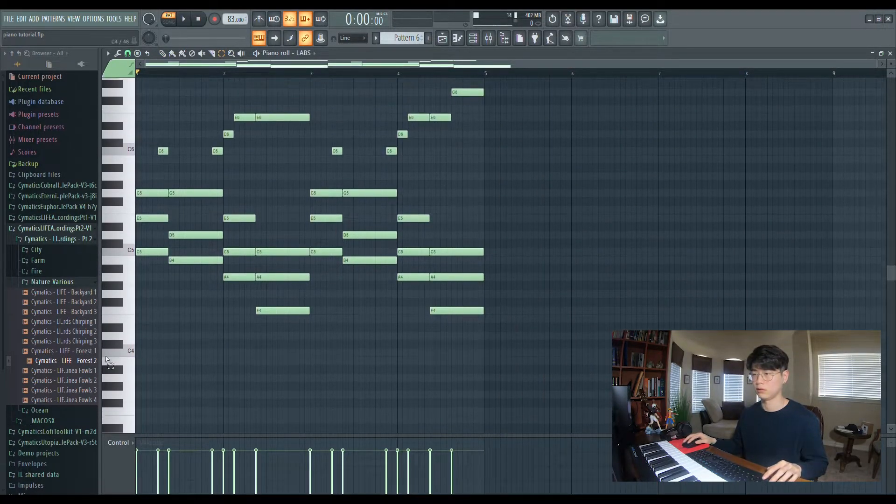
key("ctrl+a")
scroll(320, 306, "up", 1)
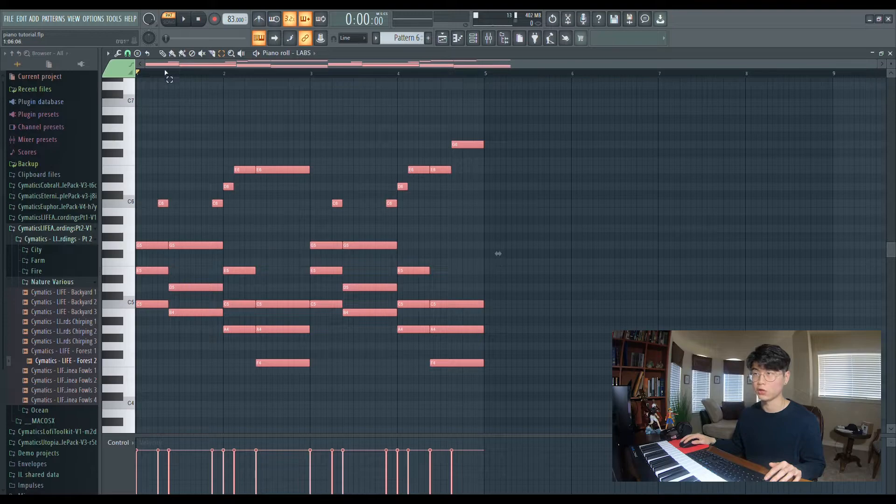
left_click_drag(402, 65, 536, 67)
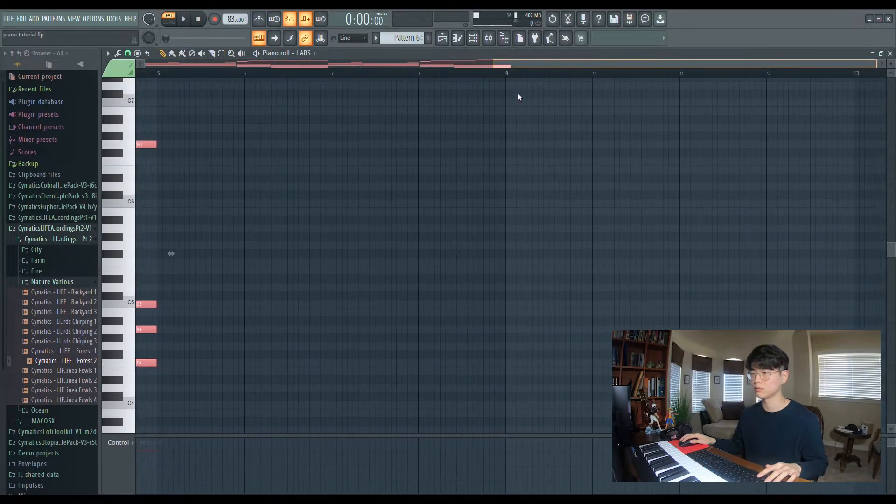
Step: Duplicate the four bars into bars 5–8 and drop the copies down an octave
key("ctrl+b")
scroll(379, 284, "down", 1)
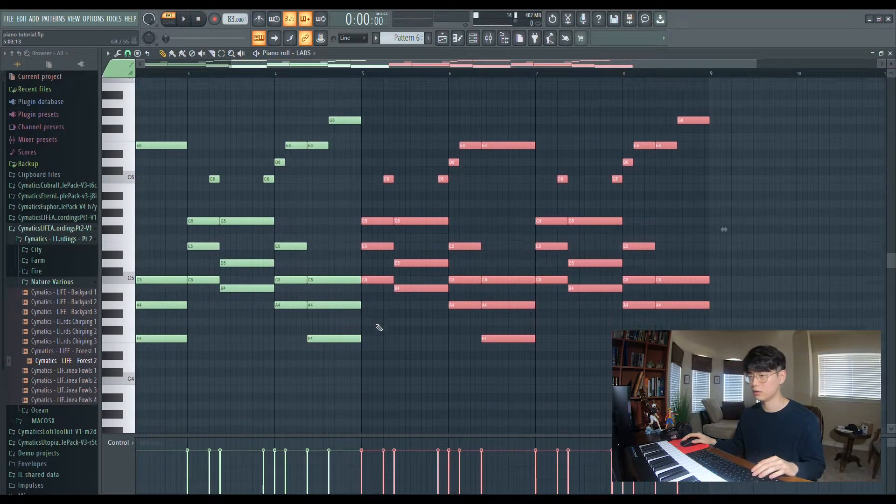
left_click_drag(378, 285, 382, 387)
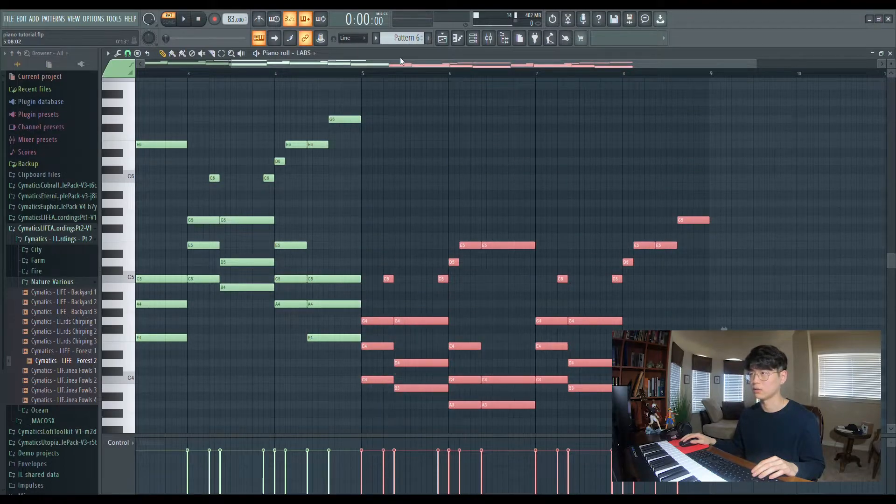
left_click_drag(400, 63, 422, 63)
scroll(574, 260, "up", 2)
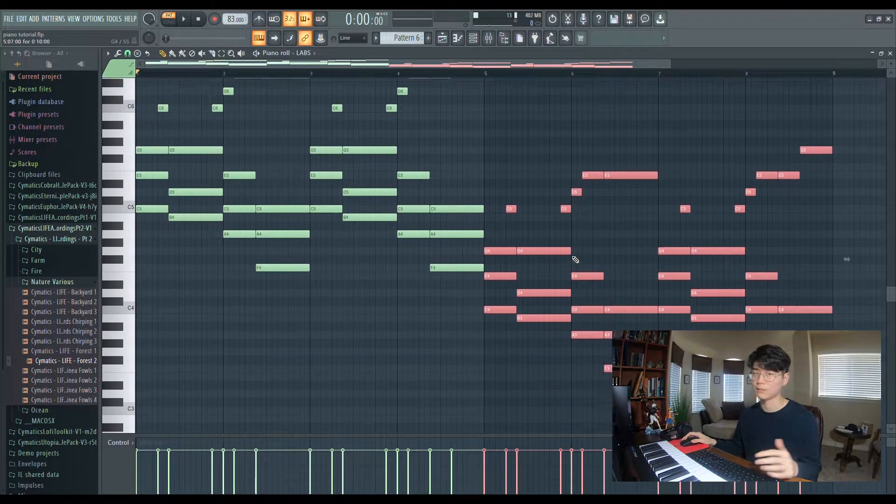
scroll(574, 260, "up", 2)
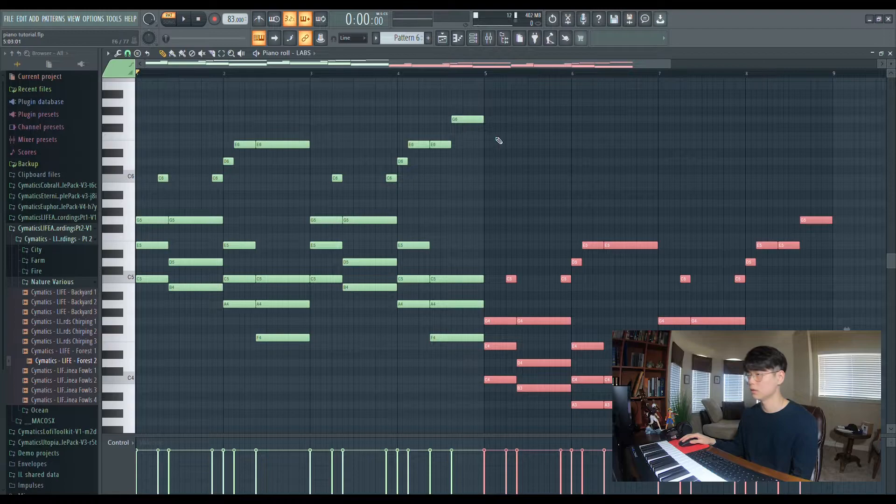
Step: Bring up the Playlist, then the piano roll of the Final Ver. #2 pattern
key("F5")
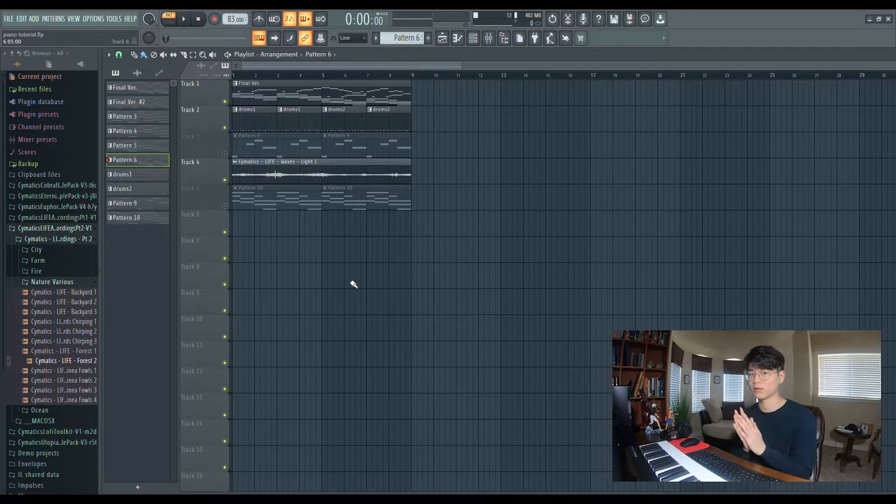
key("F7")
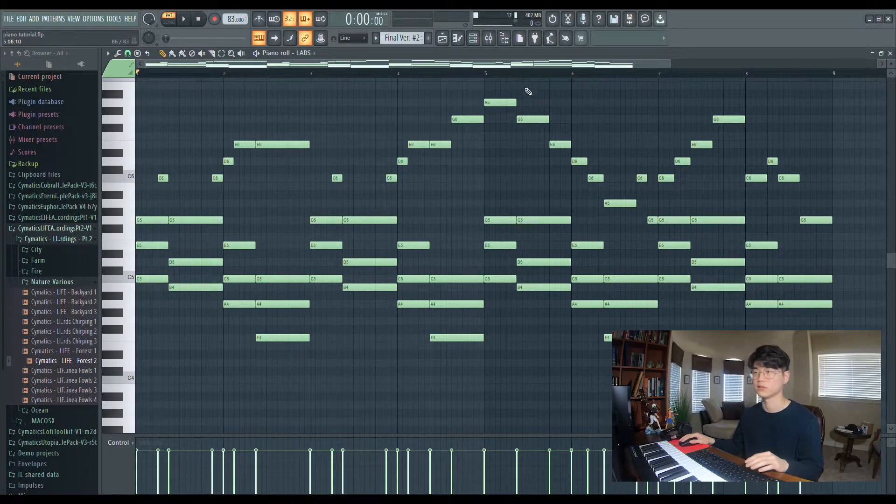
Step: Play Final Ver. #2 from bar 4, then the original Final Ver. to compare
left_click(393, 72)
key("space")
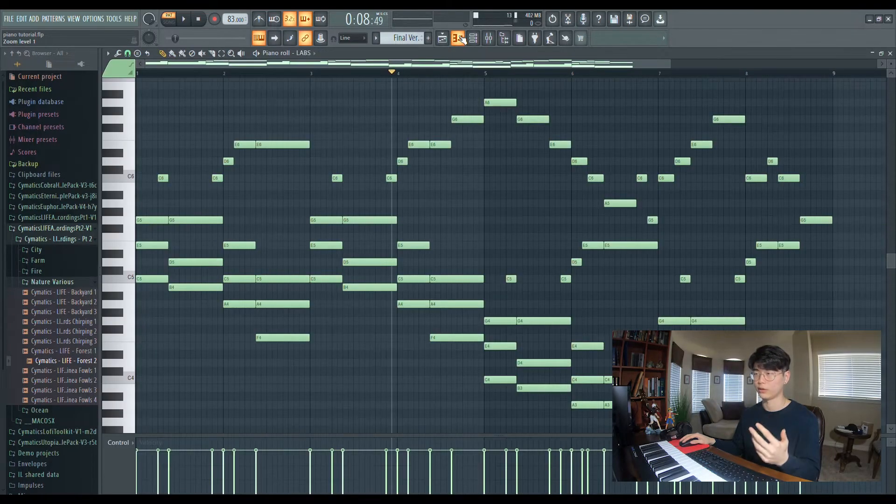
key("space")
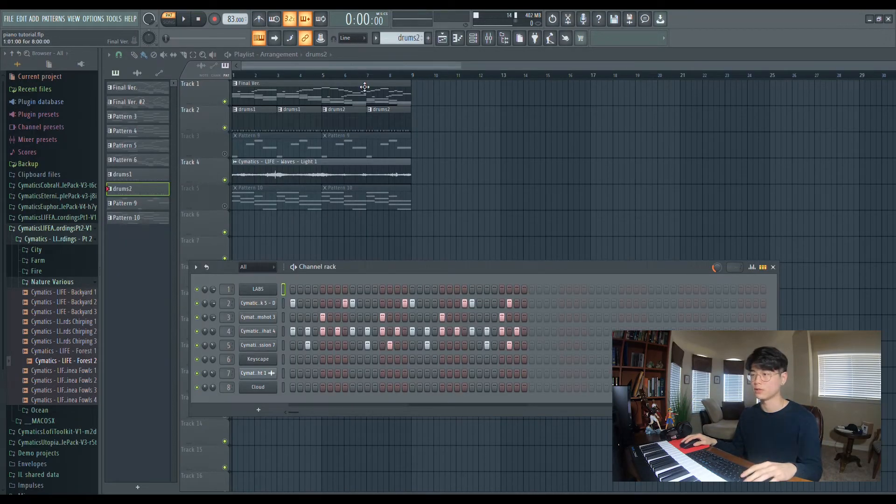
Step: Play the arrangement, stop, then unmute the drums and piano tracks
key("space")
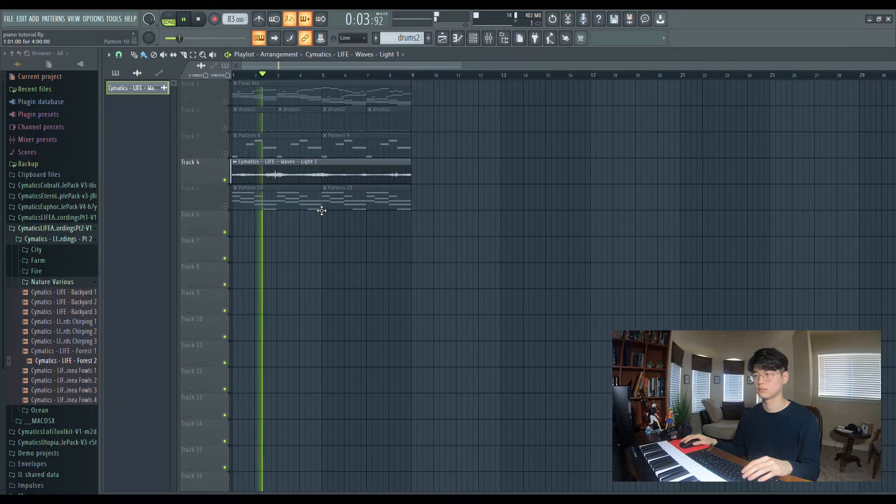
key("space")
left_click(225, 102)
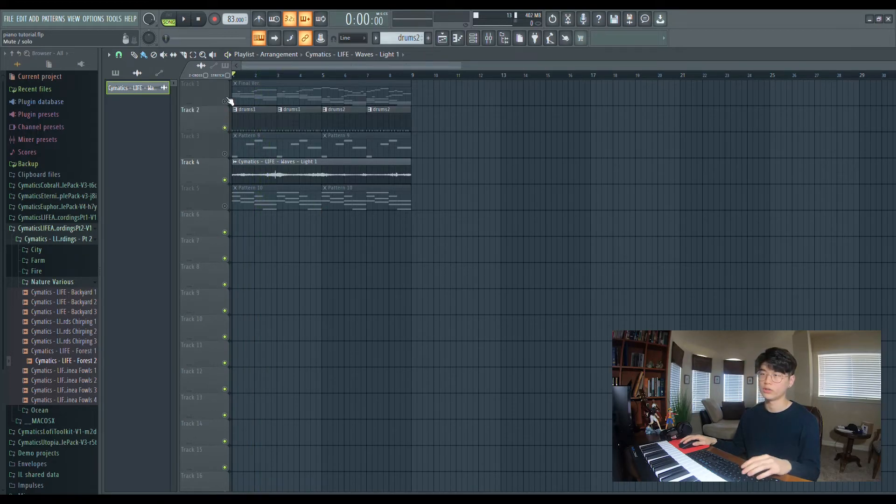
left_click(225, 85)
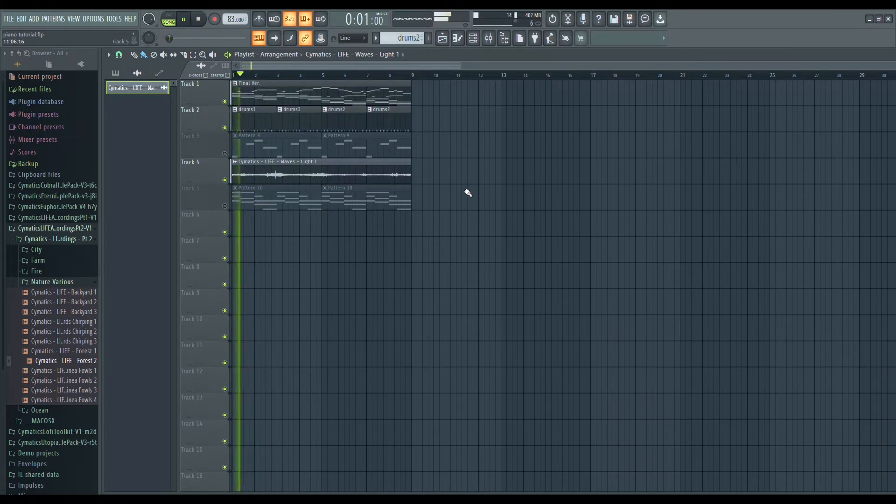